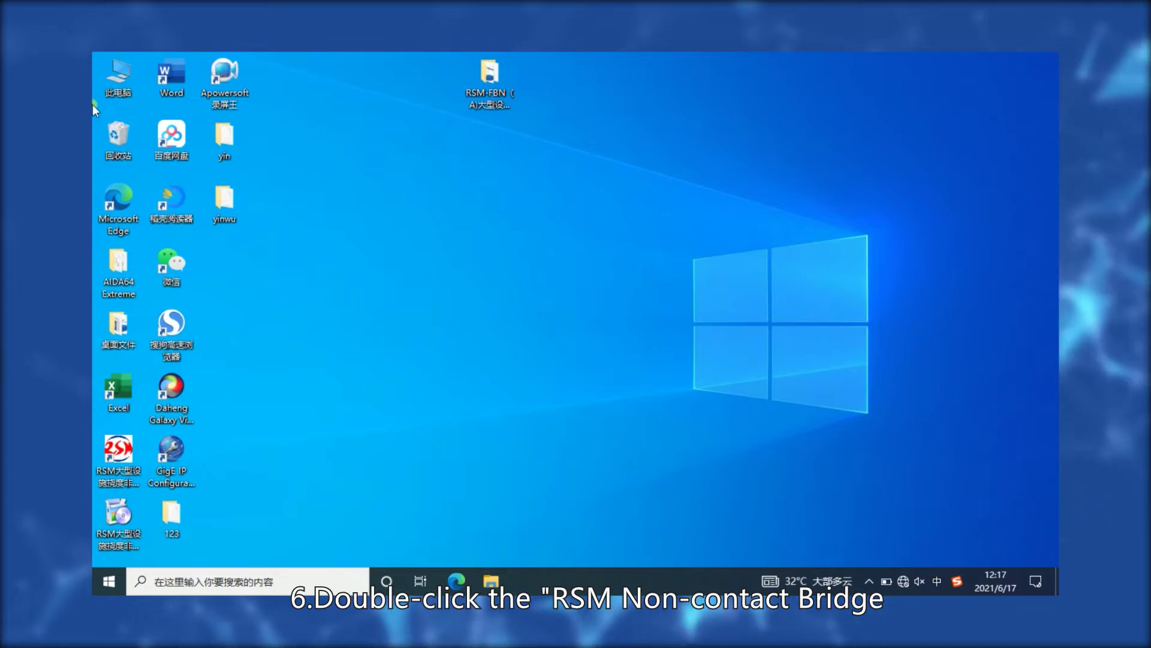
# Launch the RSM software and log in with the saved operator account.
pyautogui.doubleClick(130, 455)
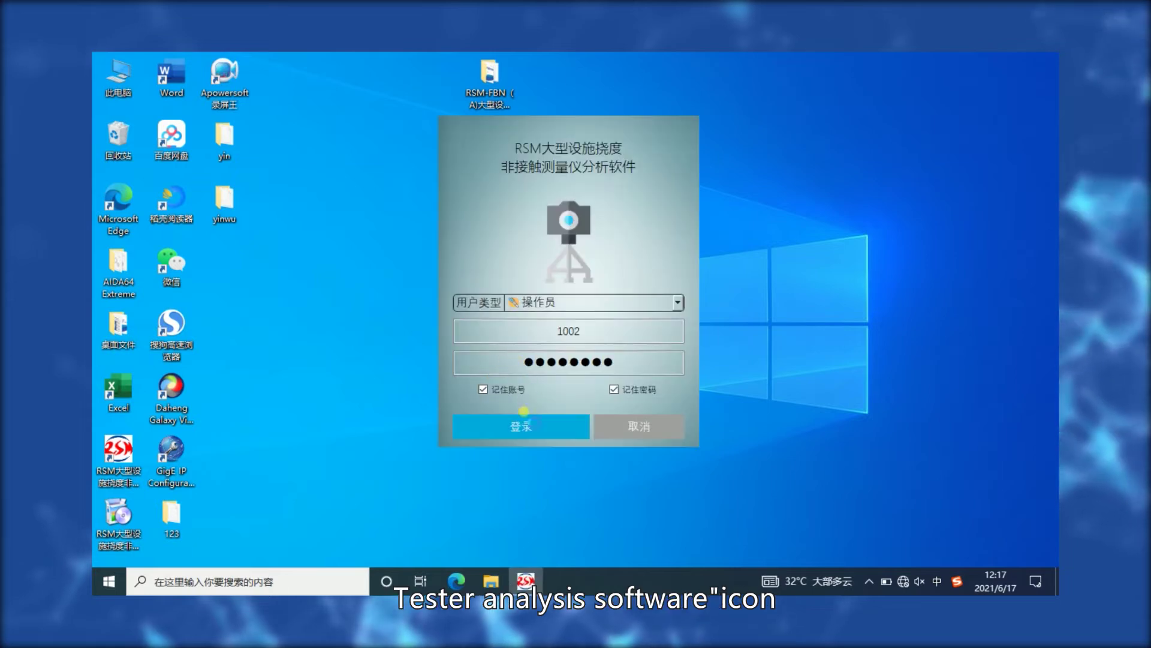
pyautogui.click(522, 427)
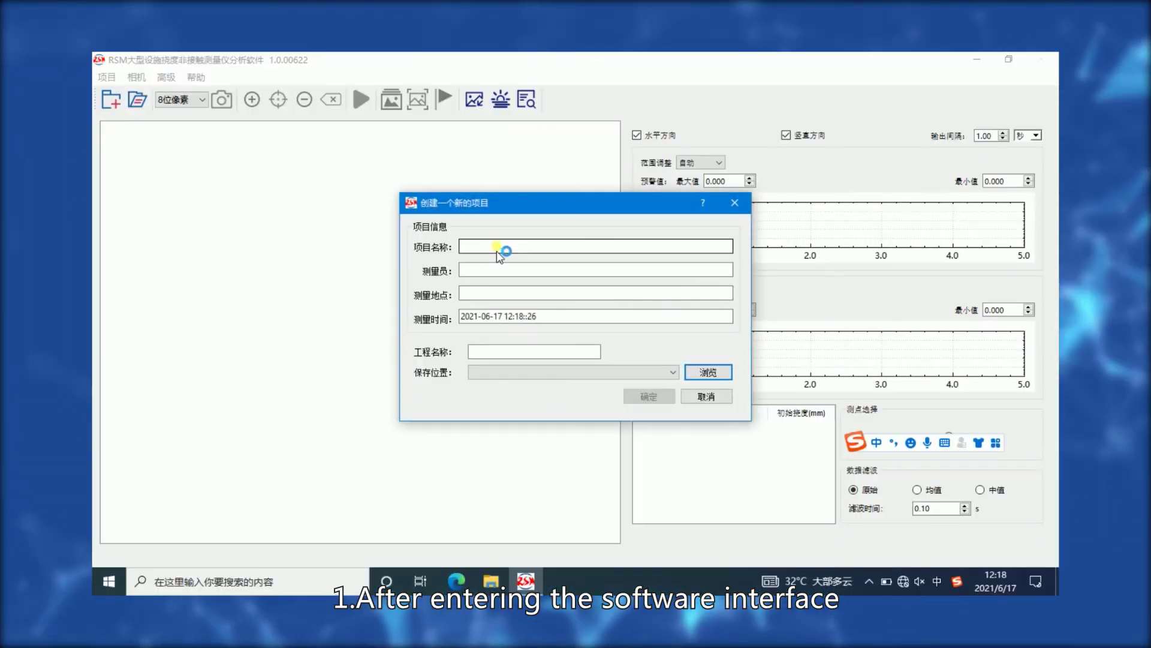
# Name the project 'yinwuzhou', enter the surveyor's name, and save it to the Desktop.
pyautogui.click(497, 251)
pyautogui.write('yinwuzhou')
pyautogui.press('shift')
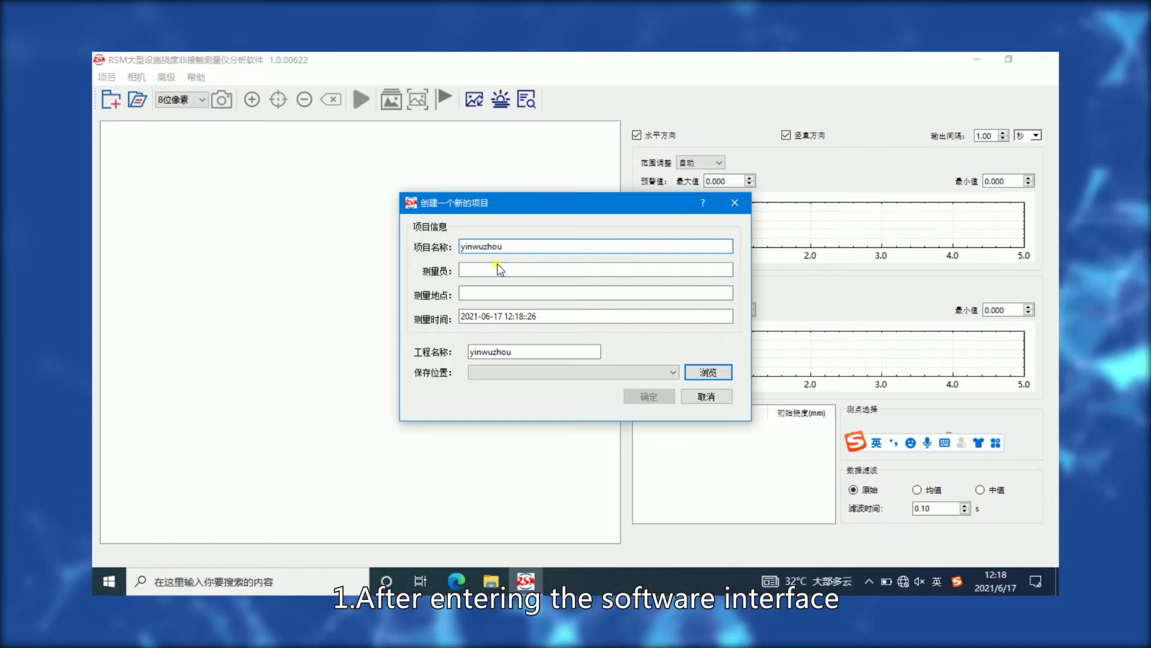
pyautogui.click(498, 269)
pyautogui.write('wuh')
pyautogui.click(473, 291)
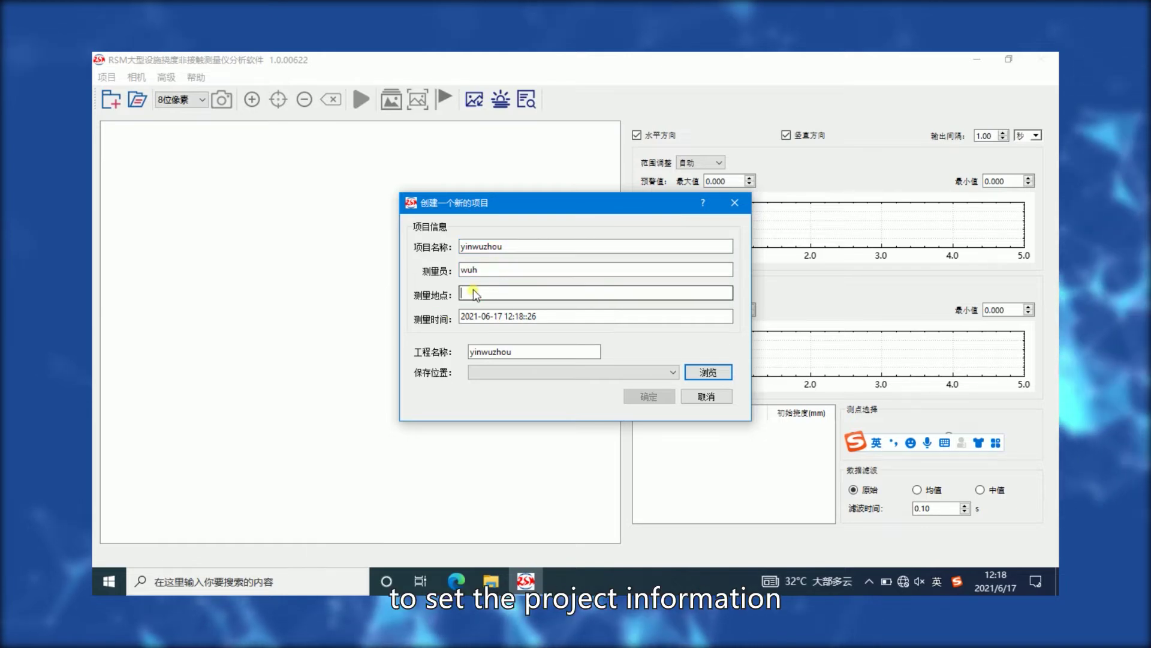
pyautogui.click(697, 372)
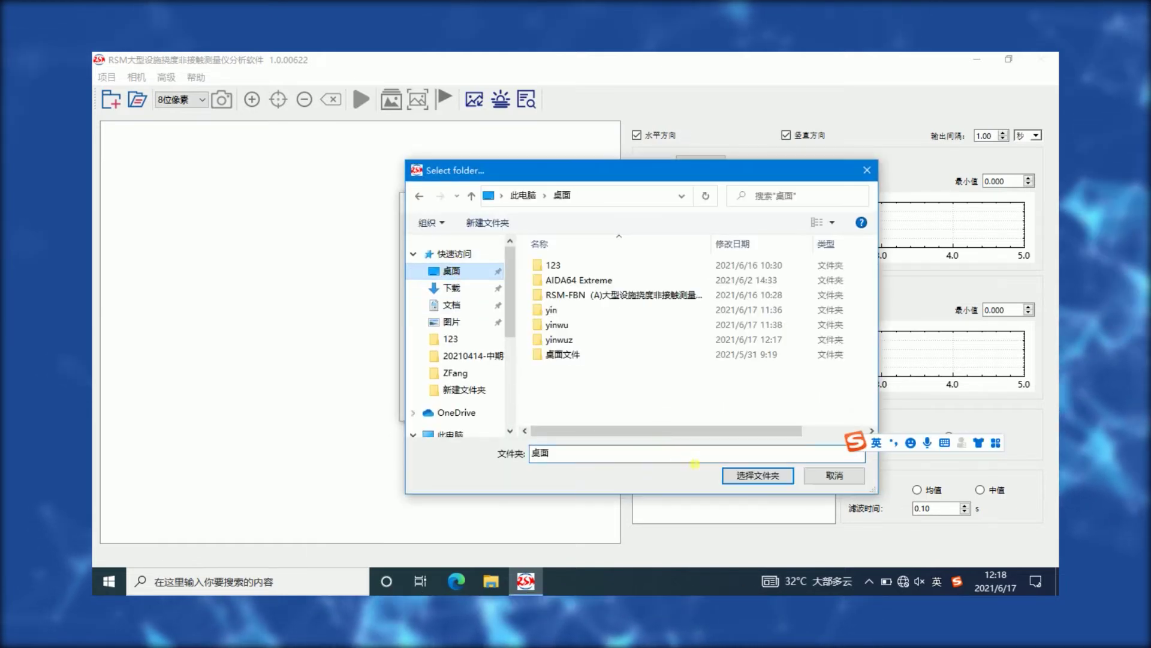
pyautogui.click(759, 475)
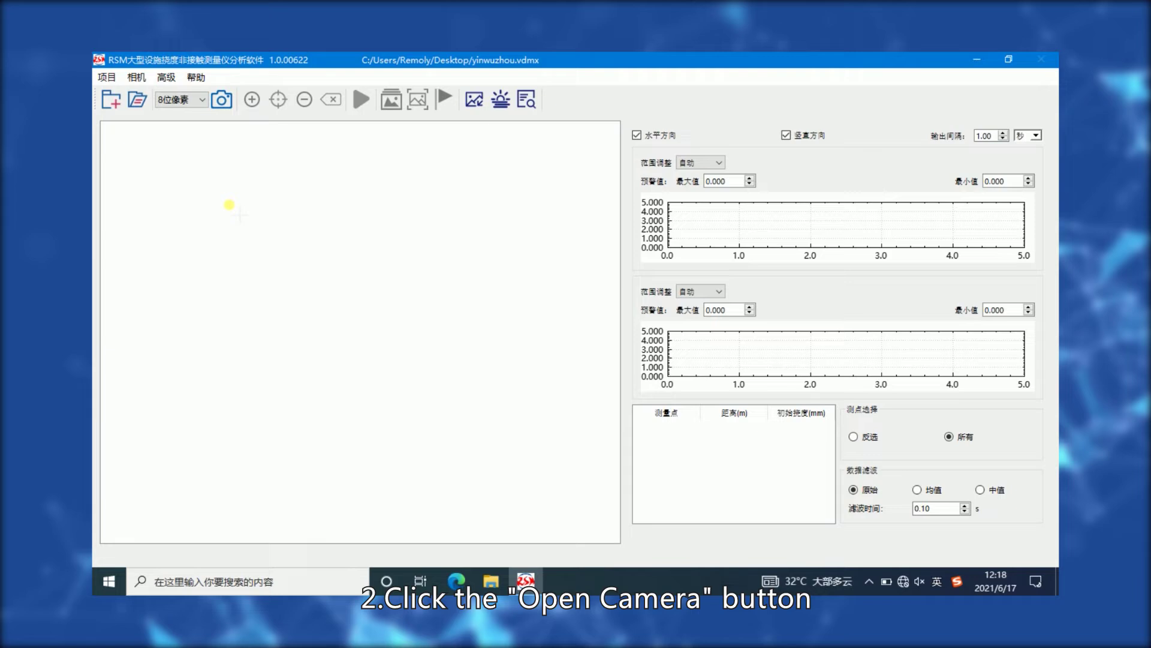
# Turn on the live camera image of the bridge.
pyautogui.click(230, 100)
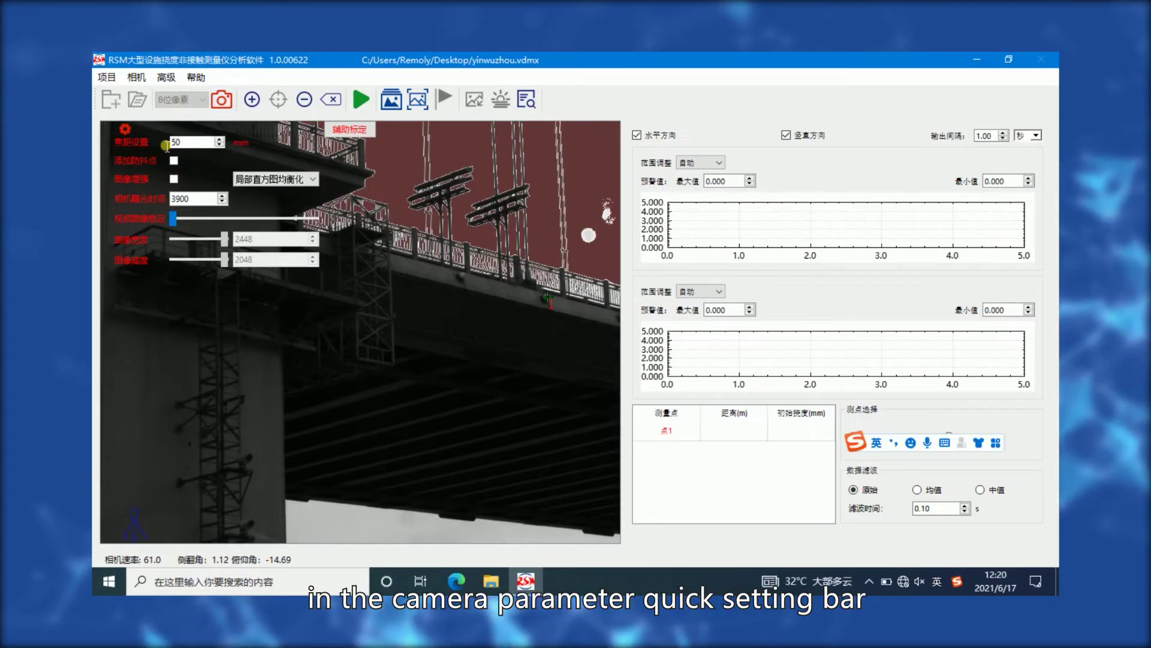
# Set the lens focal length to 25 mm.
pyautogui.write('25')
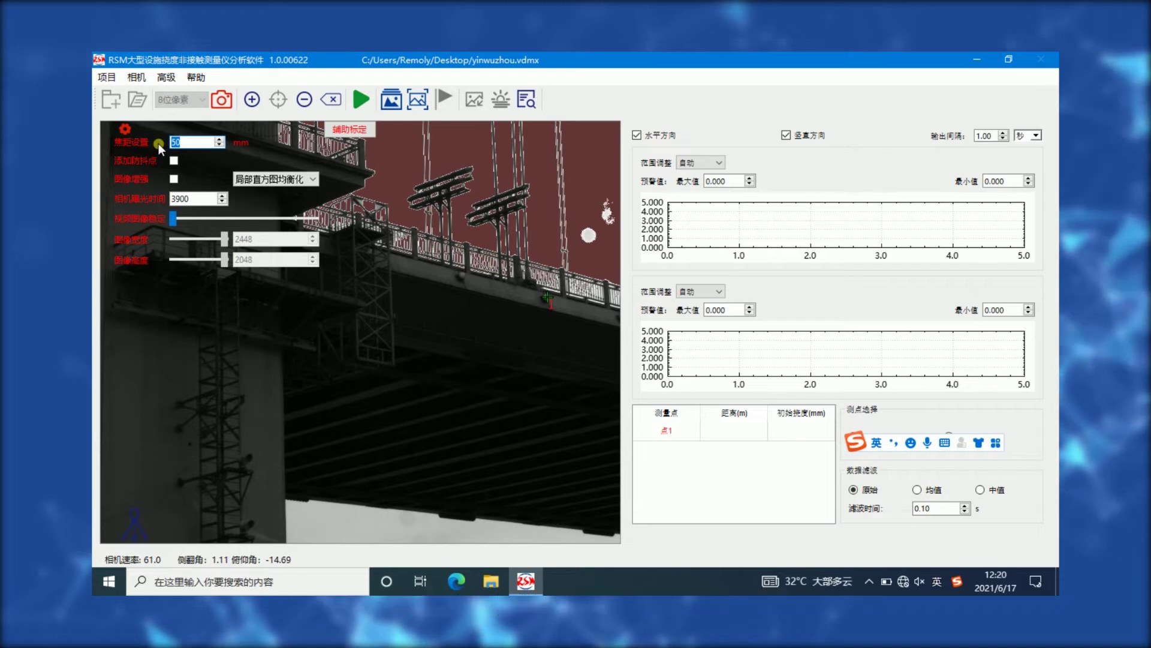
pyautogui.click(203, 193)
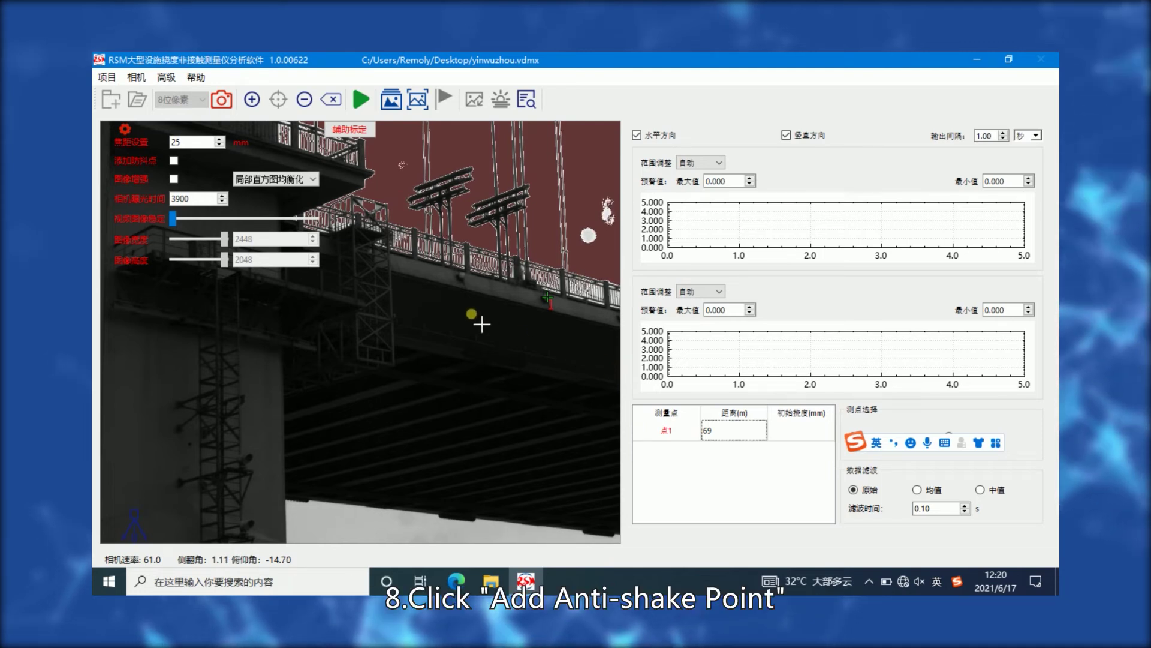
# Enable the 添加防抖点 option in the quick settings bar.
pyautogui.click(174, 160)
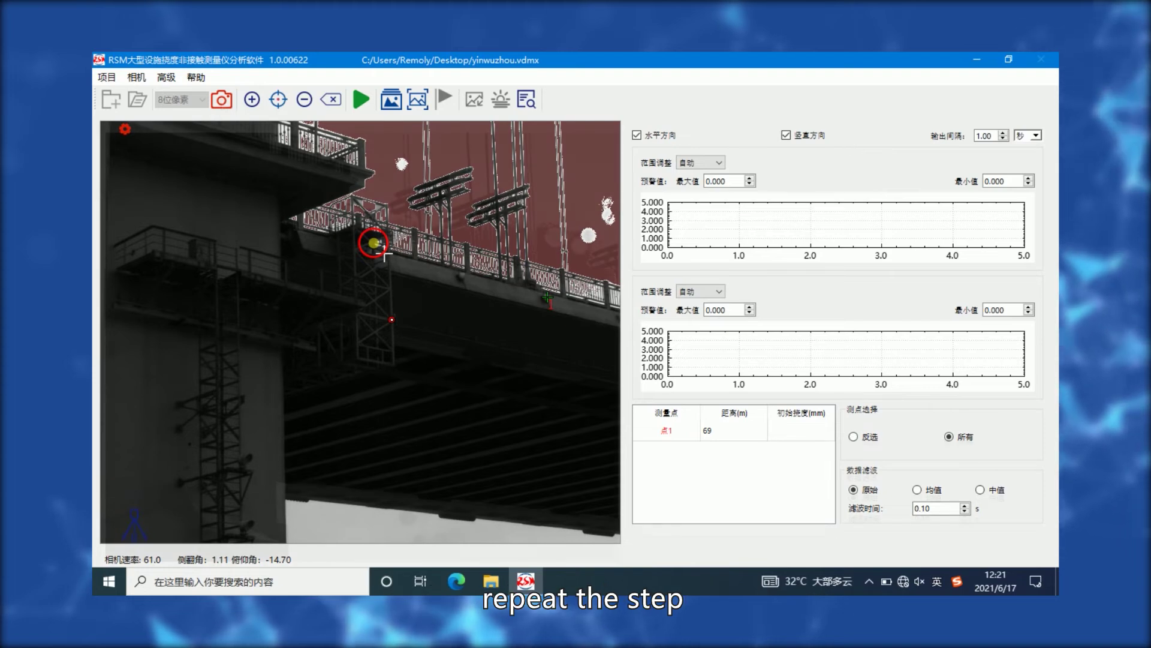
# Restart the live camera and lower the captured image height to about 1205.
pyautogui.click(221, 100)
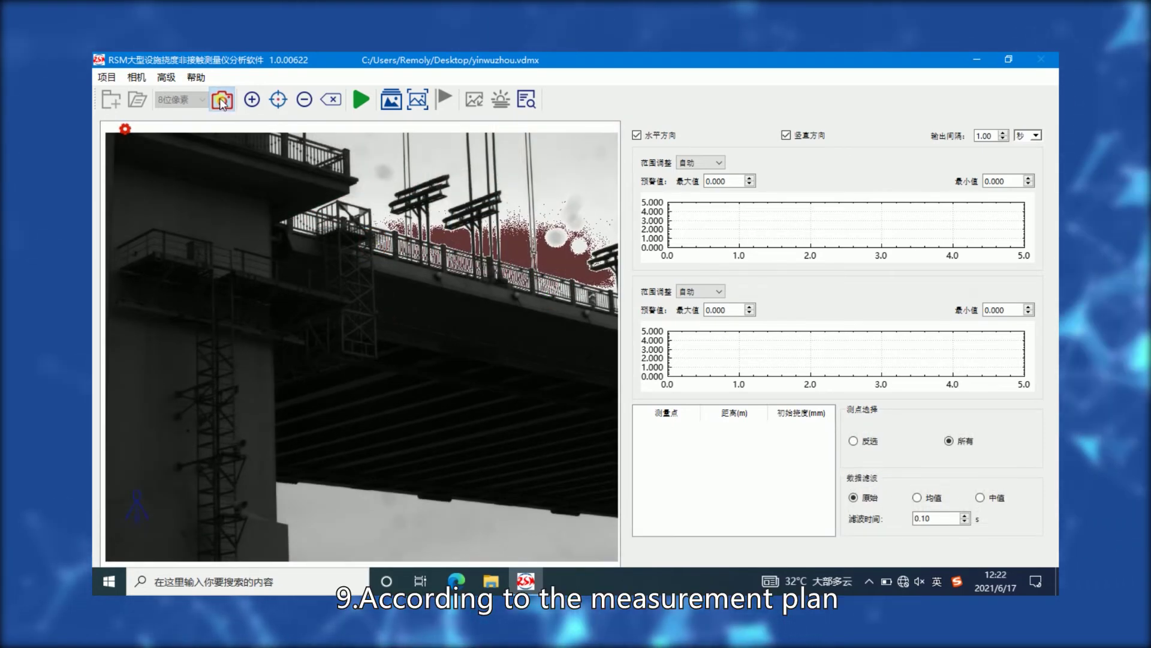
pyautogui.click(126, 130)
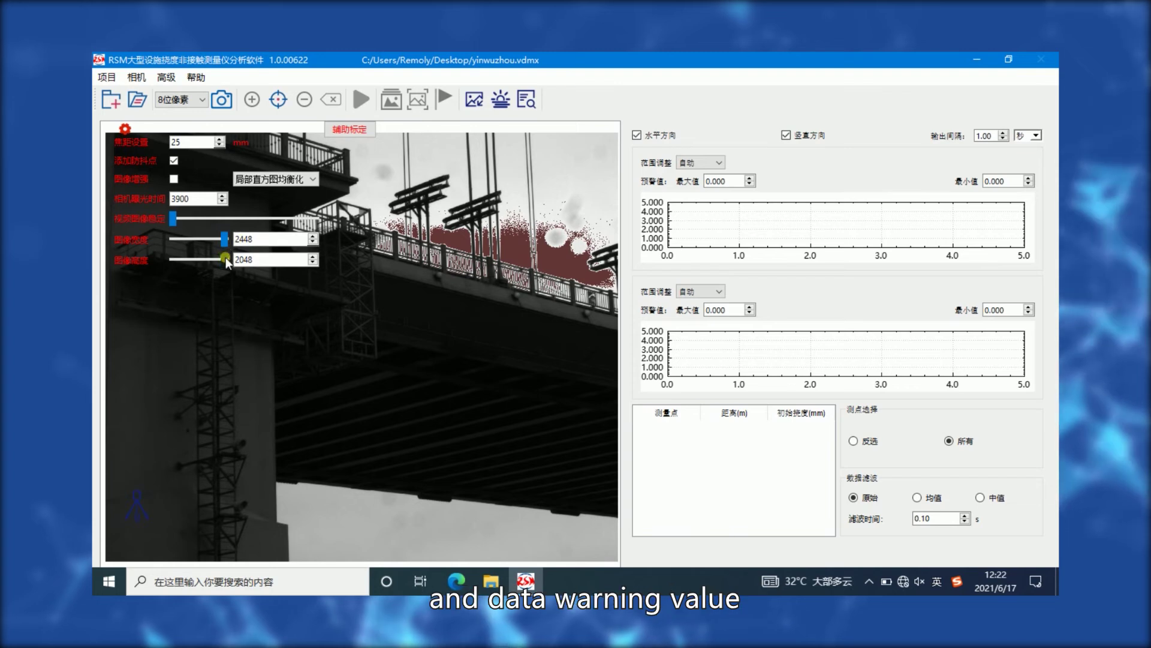
pyautogui.moveTo(205, 264); pyautogui.dragTo(200, 264)
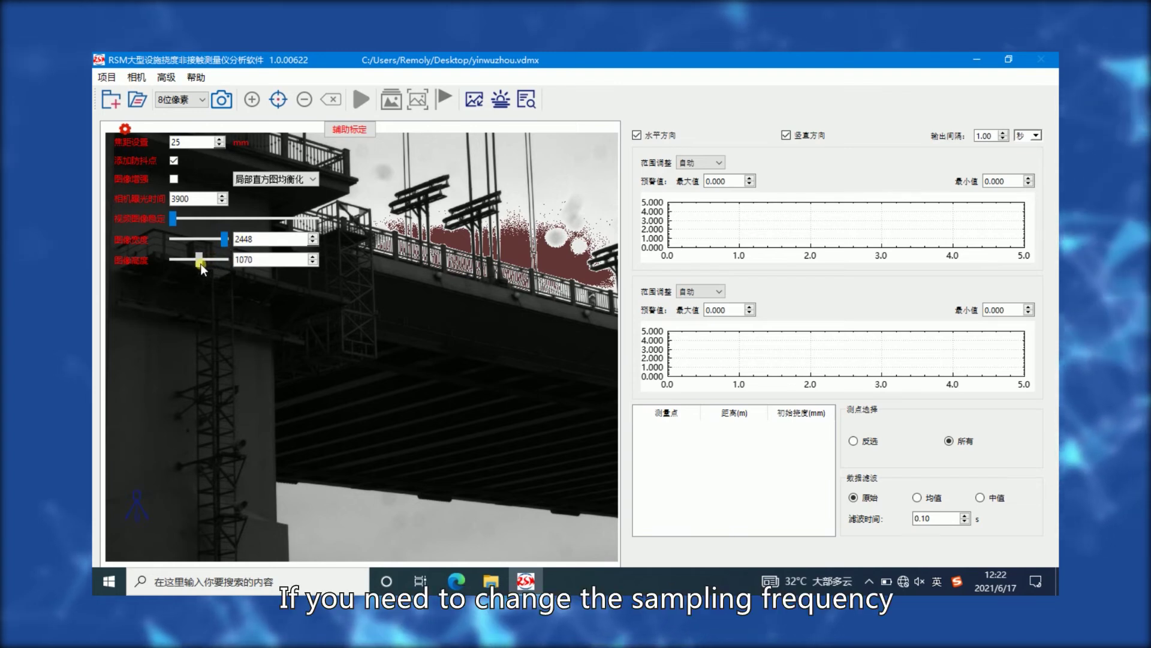
pyautogui.click(224, 241)
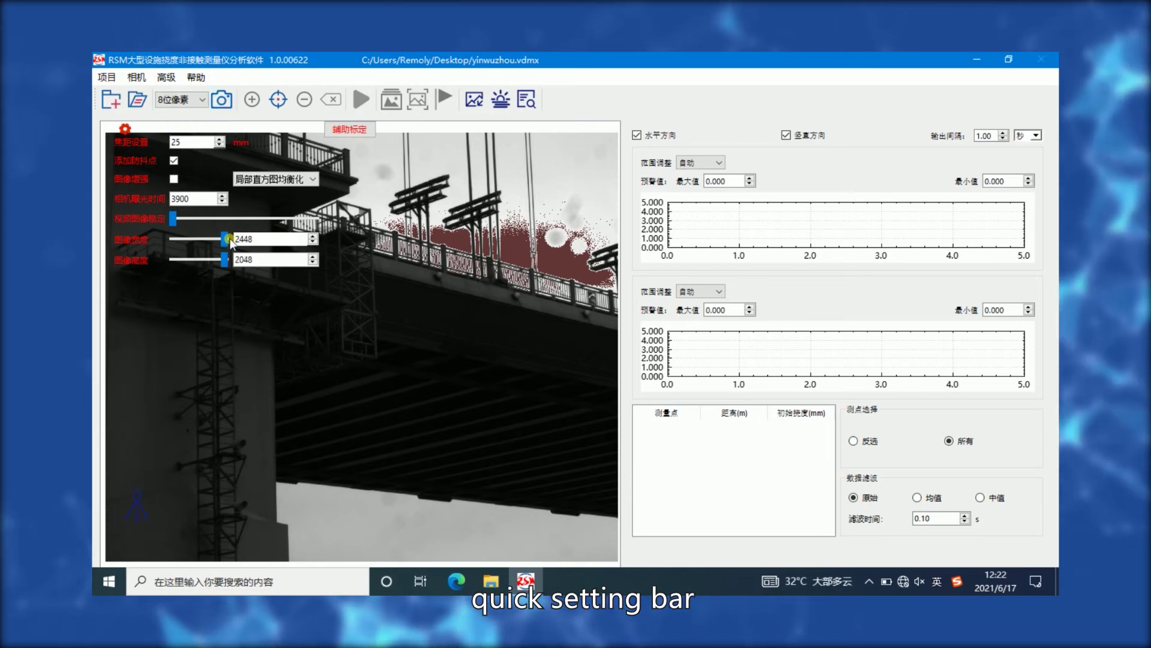
pyautogui.moveTo(225, 261)
pyautogui.mouseDown()
pyautogui.moveTo(201, 264)
pyautogui.moveTo(221, 244)
pyautogui.mouseUp()
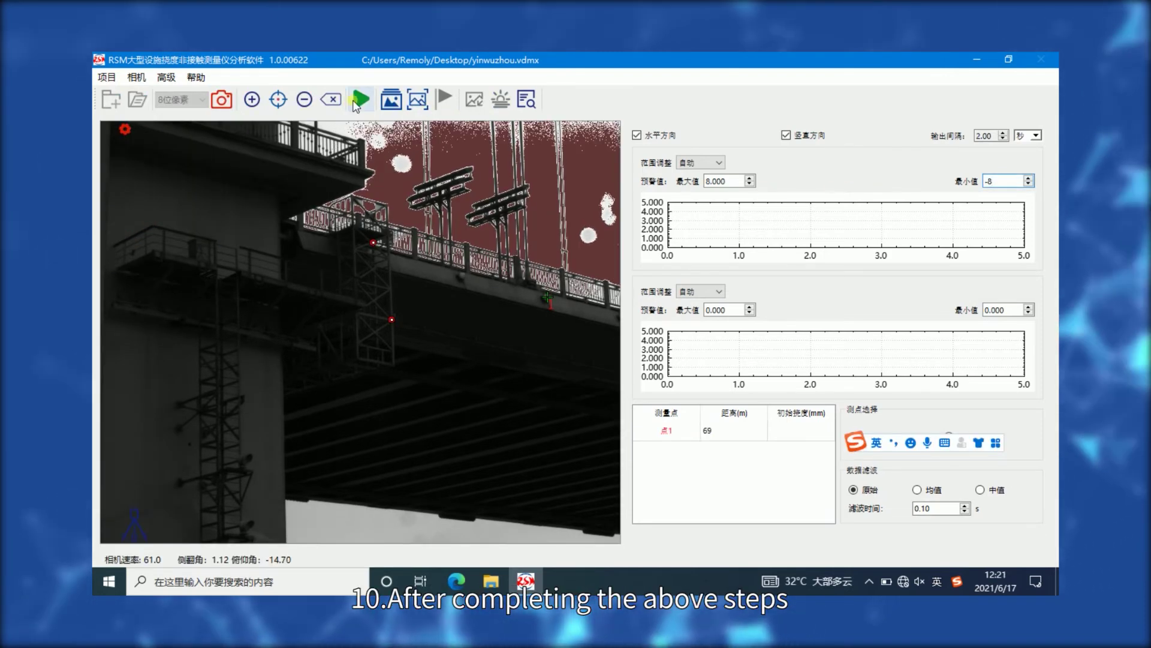
# Record a short displacement measurement of point 1, then stop it.
pyautogui.click(358, 101)
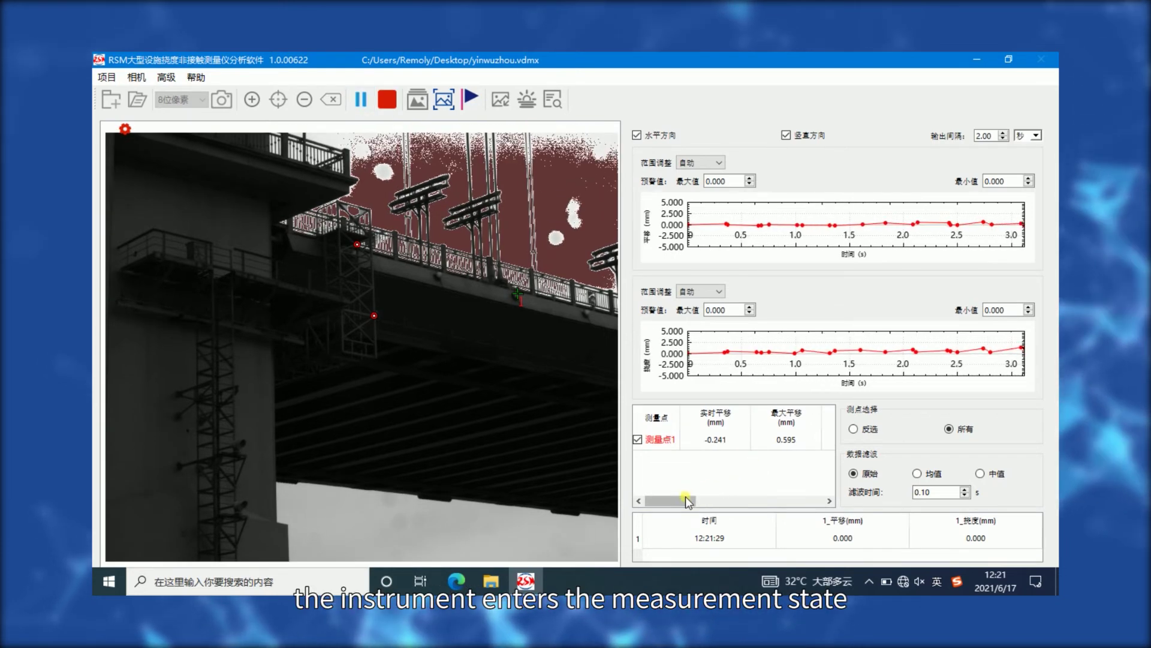
pyautogui.moveTo(685, 495); pyautogui.dragTo(727, 503)
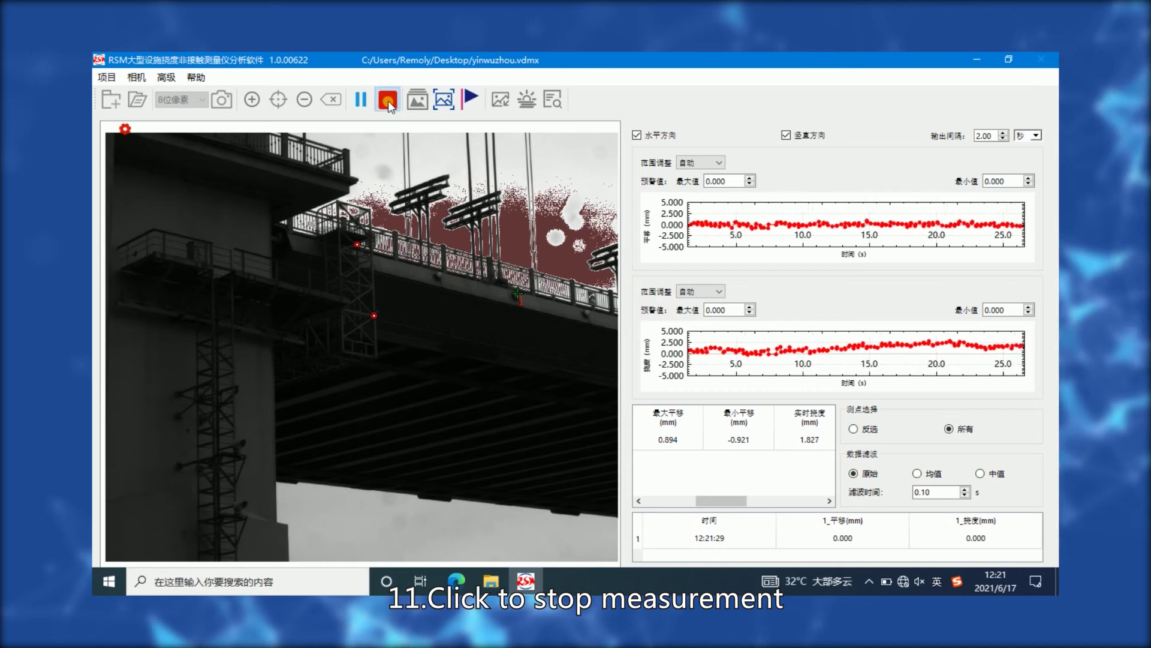
pyautogui.click(388, 101)
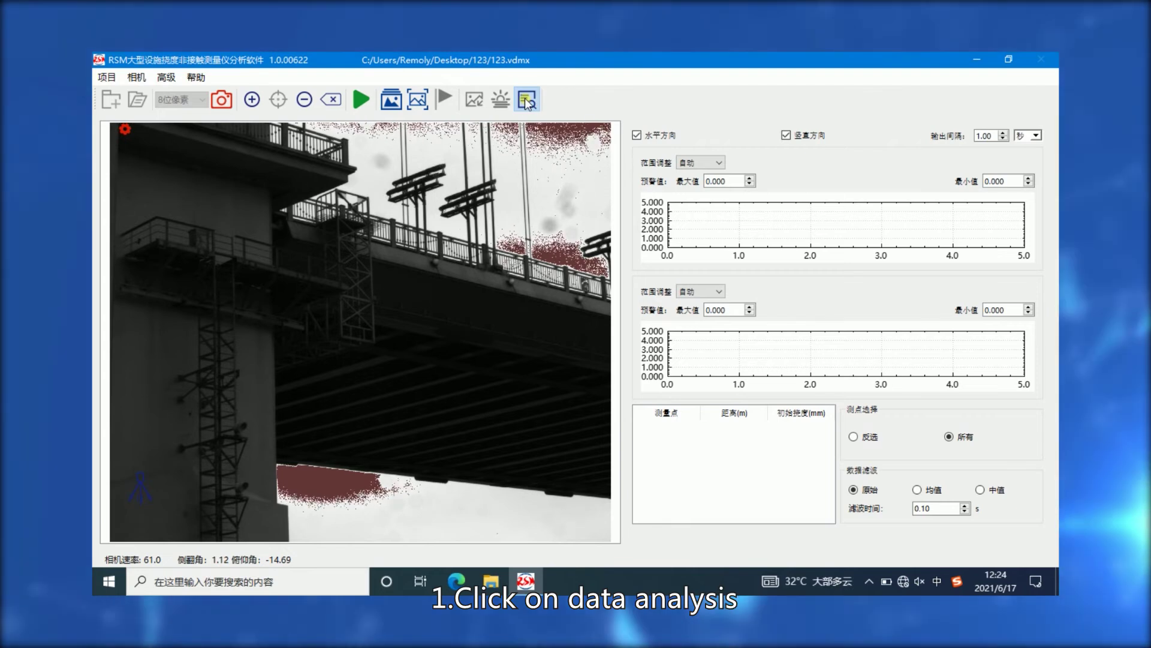
# Import Desktop/yinwuzhou/data/trial_1/allData.data into the data analysis view.
pyautogui.click(526, 102)
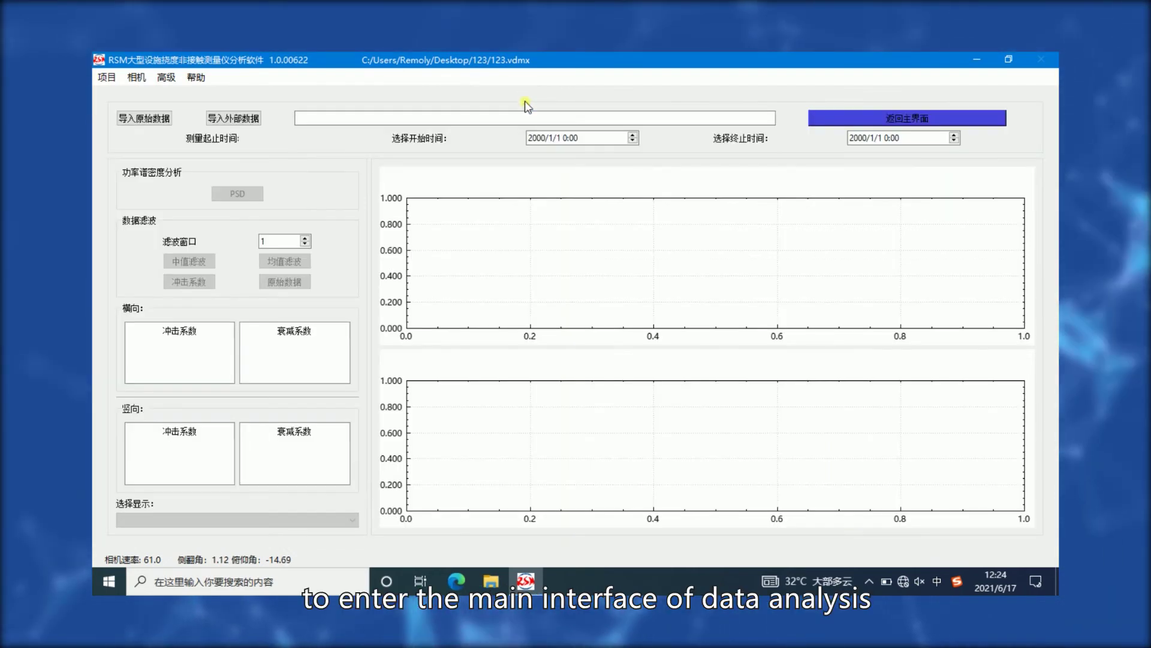
pyautogui.click(166, 119)
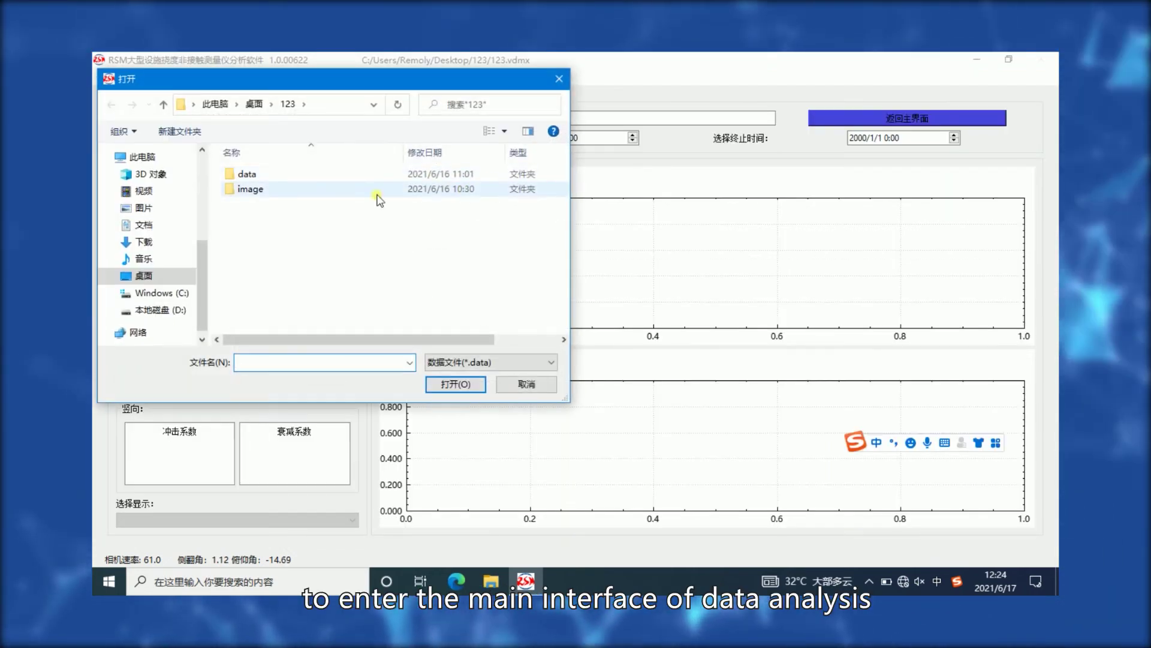
pyautogui.click(253, 105)
pyautogui.doubleClick(258, 260)
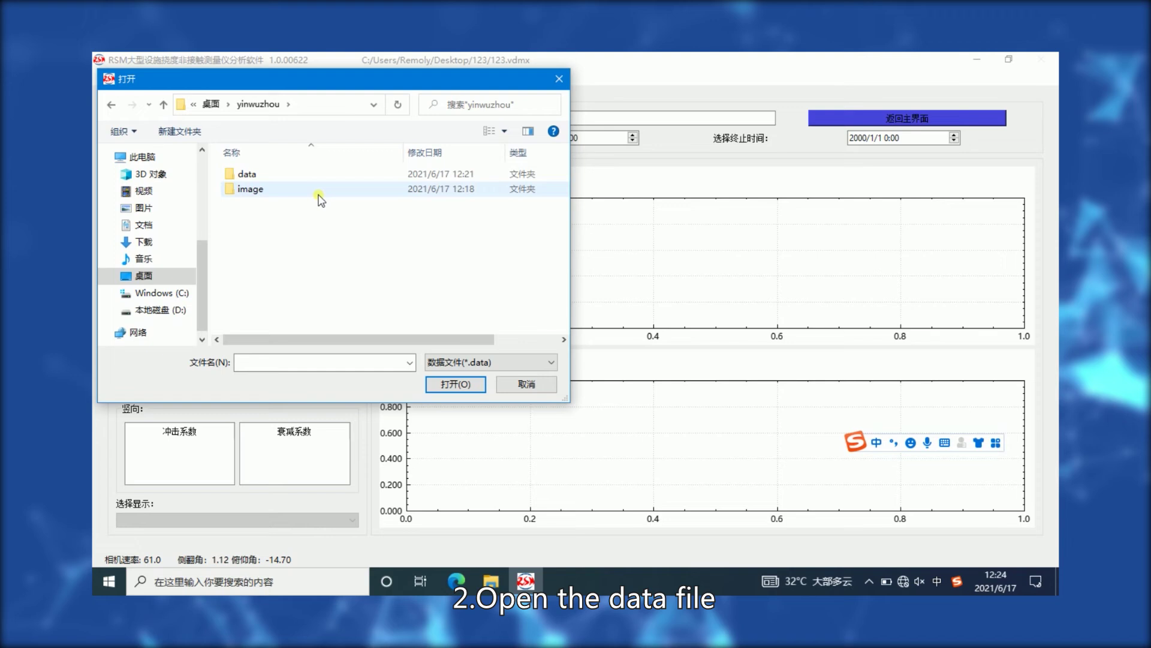
pyautogui.doubleClick(316, 175)
pyautogui.doubleClick(315, 175)
pyautogui.click(314, 175)
pyautogui.click(435, 384)
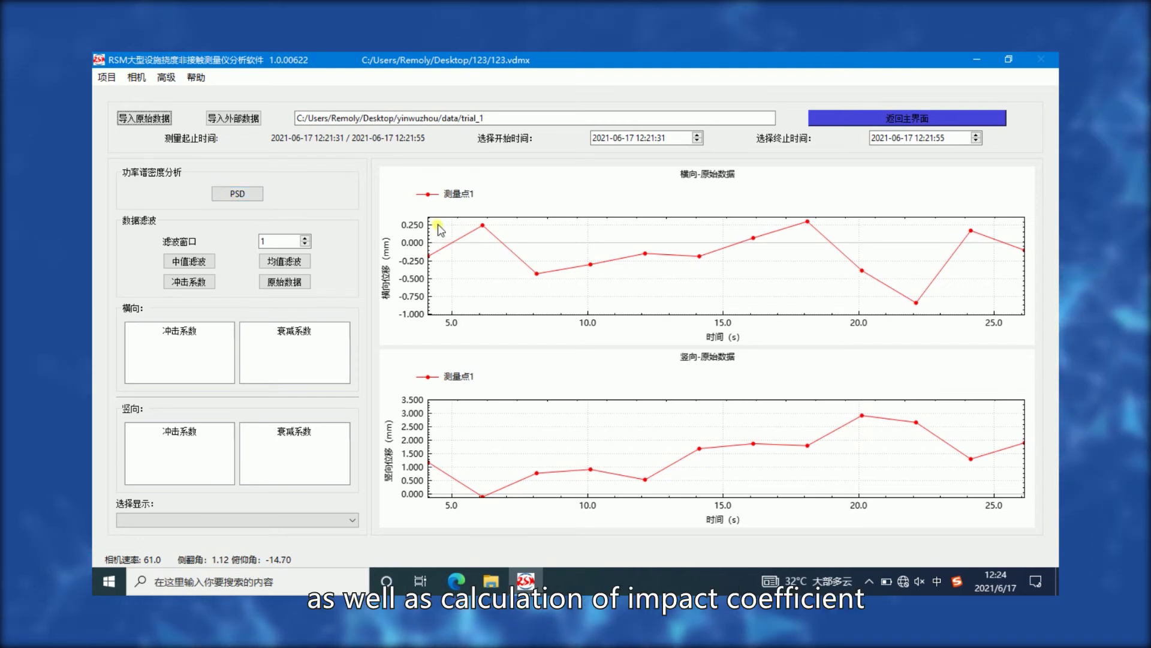
# Apply a window-5 mean filter and calculate the impact coefficients (0.0500).
pyautogui.click(285, 260)
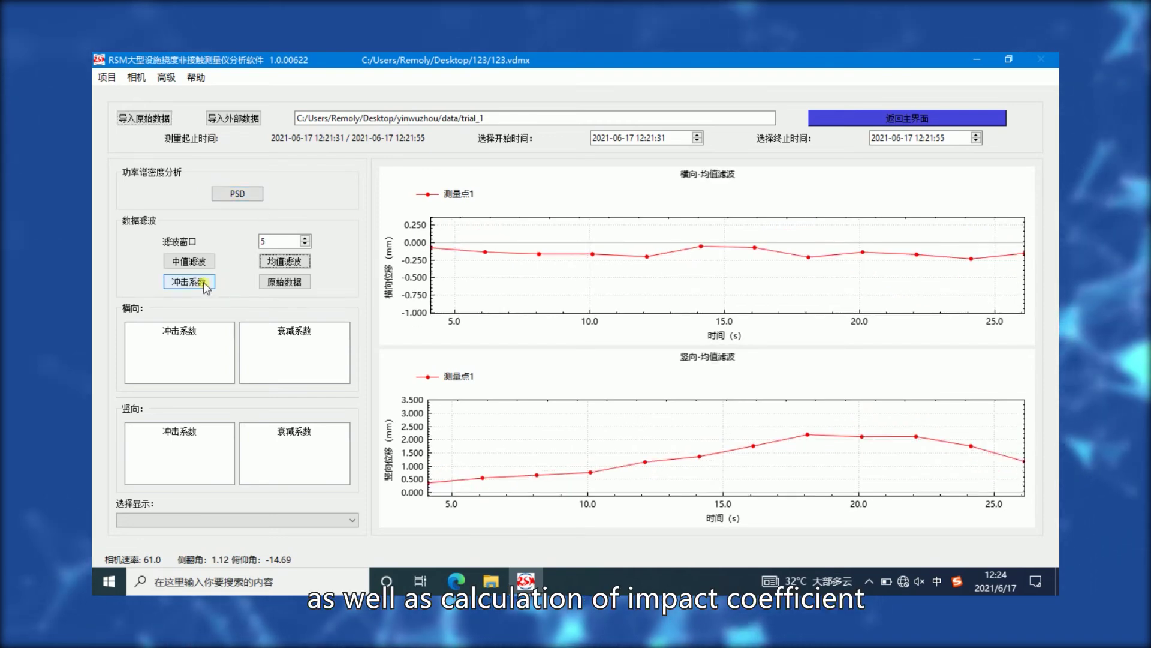
pyautogui.click(203, 281)
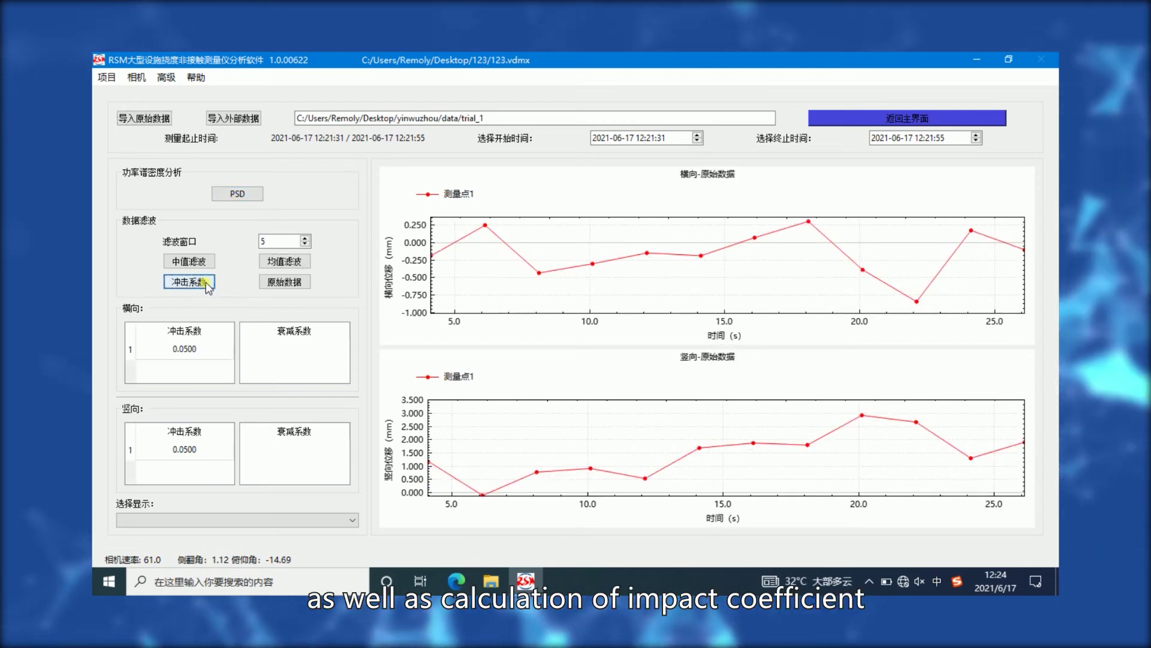
pyautogui.moveTo(505, 215); pyautogui.dragTo(908, 306)
# Open the 项目 menu to exit the software.
pyautogui.click(107, 76)
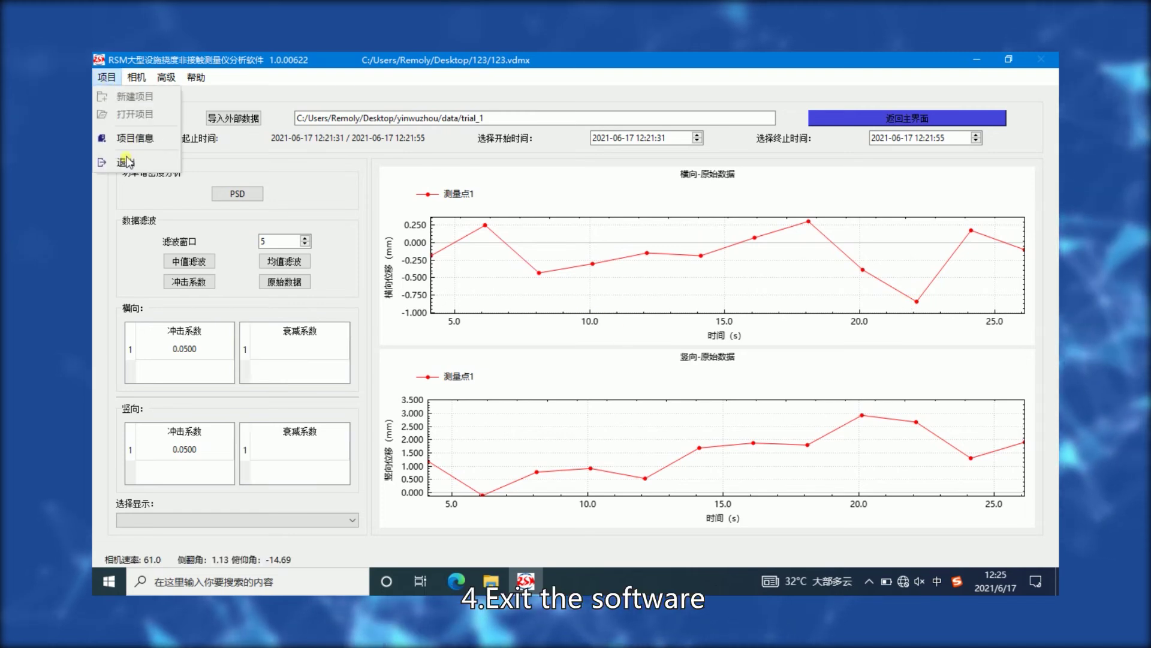